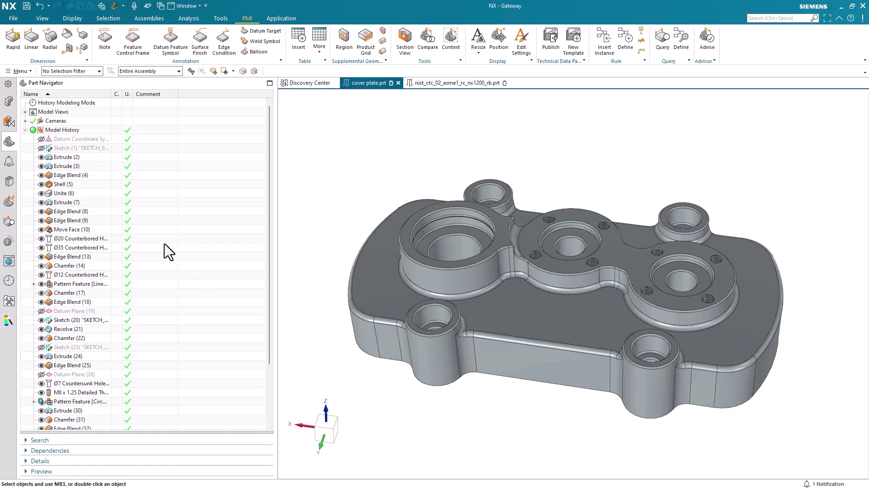
# Open the Reuse Library's MBD Logical Rules and its Datum rules folder
pyautogui.click(9, 183)
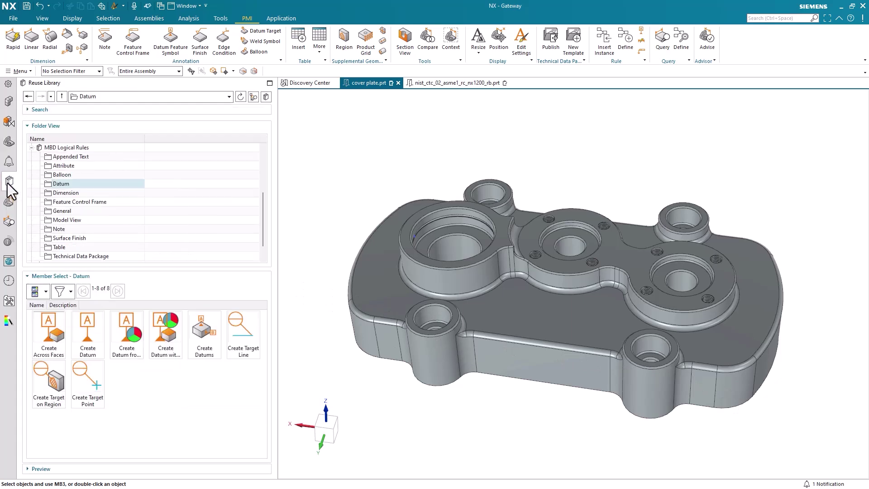
pyautogui.click(31, 148)
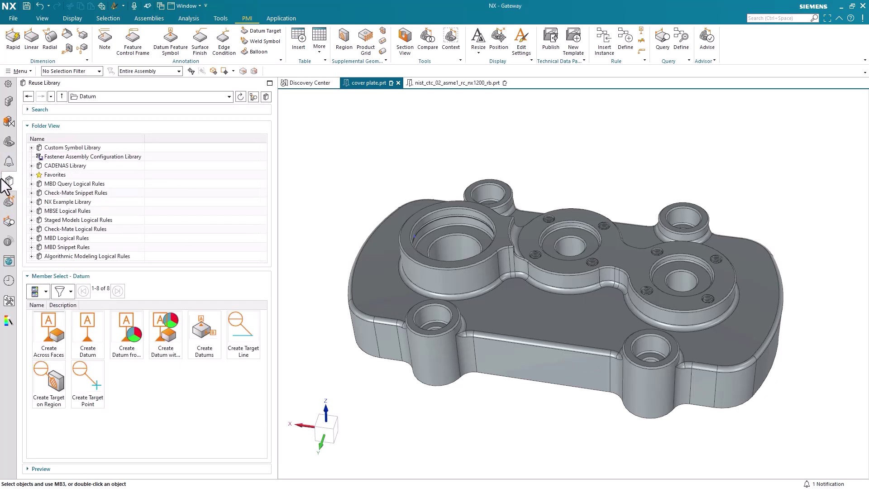
pyautogui.click(70, 238)
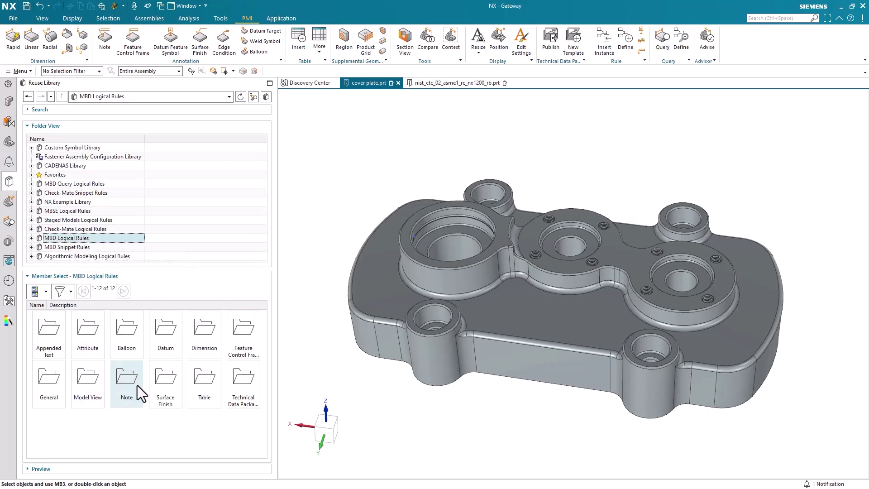
pyautogui.doubleClick(165, 333)
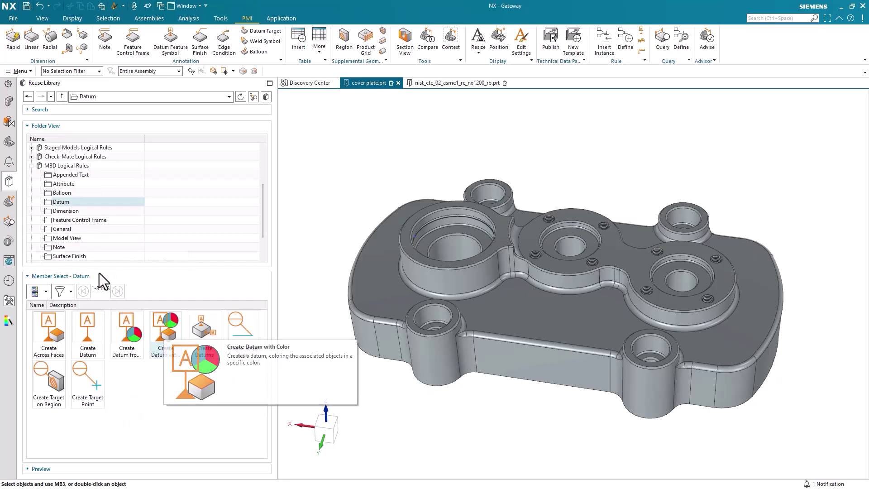
# Browse the Dimension, Feature Control Frame and General rules, then return to the Datum rules
pyautogui.click(58, 211)
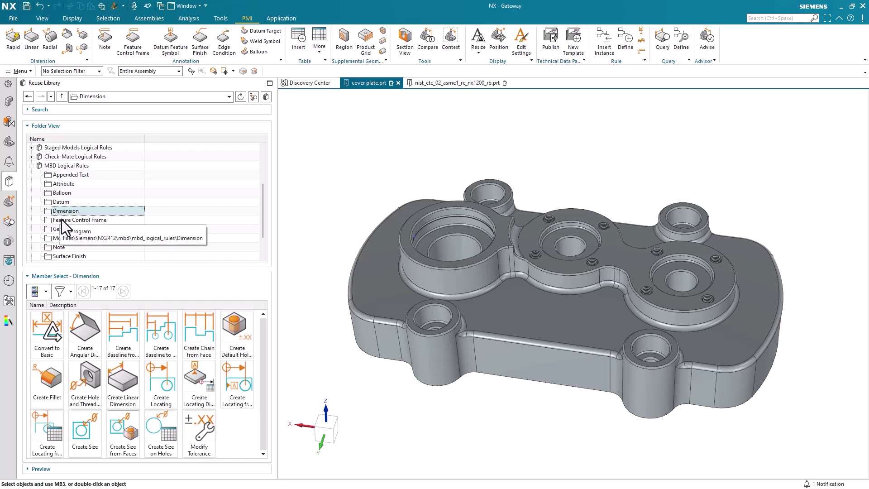
pyautogui.click(62, 220)
pyautogui.click(64, 229)
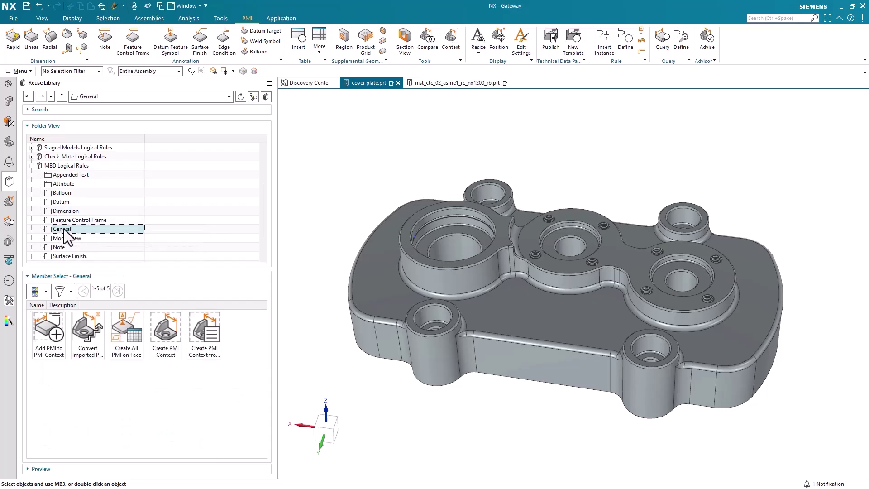
pyautogui.click(63, 201)
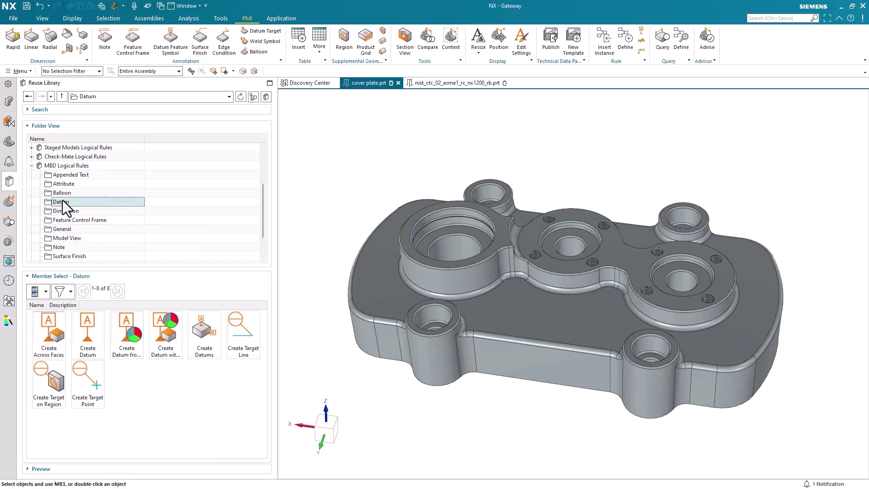
# Create datums from the boss top face, the bottom face and the hole face
pyautogui.doubleClick(197, 340)
pyautogui.moveTo(535, 449); pyautogui.dragTo(500, 423, button='middle')
pyautogui.scroll(3, 650, 287)
pyautogui.click(602, 272)
pyautogui.scroll(-3, 687, 303)
pyautogui.moveTo(688, 303); pyautogui.dragTo(562, 373, button='middle')
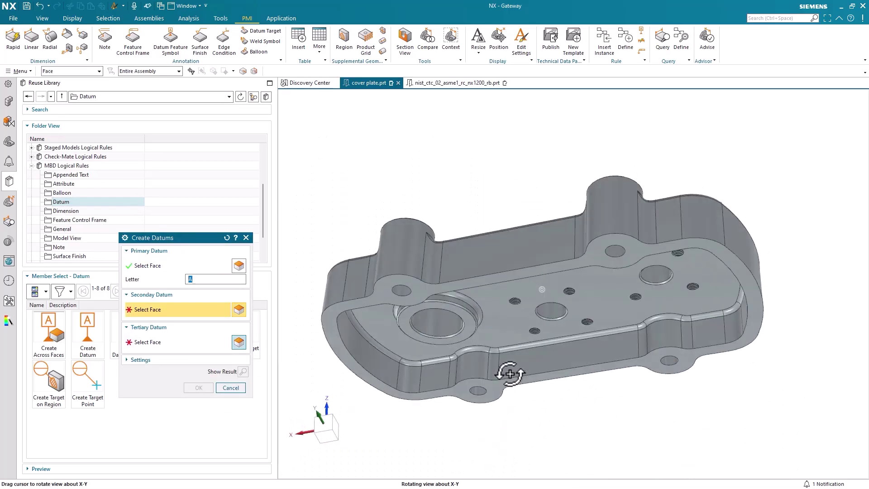
pyautogui.click(539, 281)
pyautogui.moveTo(539, 281); pyautogui.dragTo(419, 278, button='middle')
pyautogui.click(418, 278)
pyautogui.click(197, 388)
# Inspect the new datums on the cover plate, then switch to the nist_ctc_02 part
pyautogui.moveTo(469, 179); pyautogui.dragTo(704, 189, button='middle')
pyautogui.press('F8')
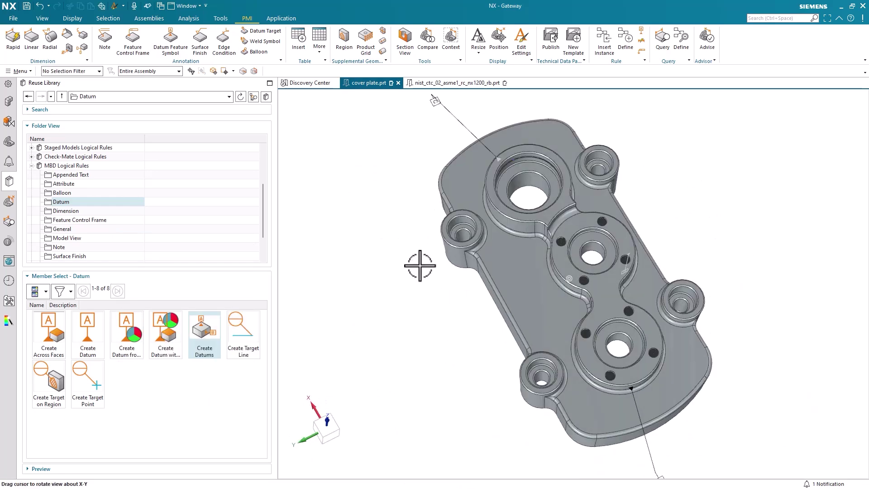
pyautogui.moveTo(457, 128); pyautogui.dragTo(431, 326, button='middle')
pyautogui.click(449, 83)
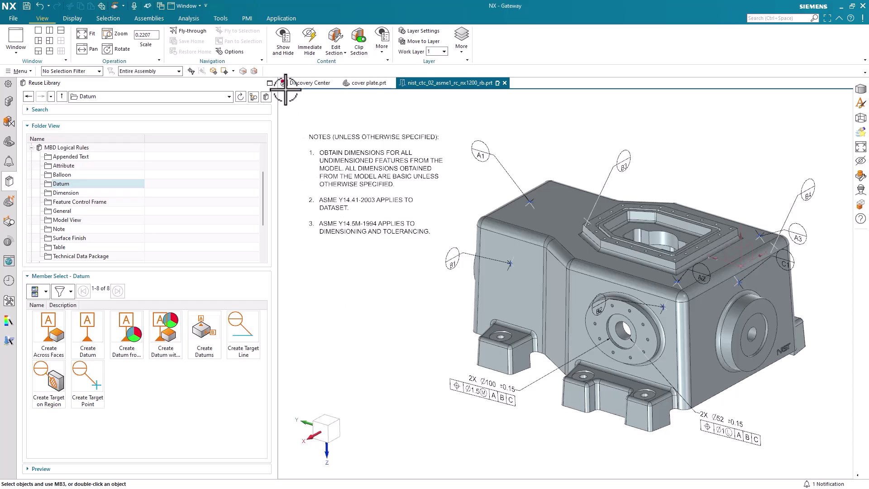
# Show the PMI ribbon tab for the nist_ctc_02 part
pyautogui.click(247, 18)
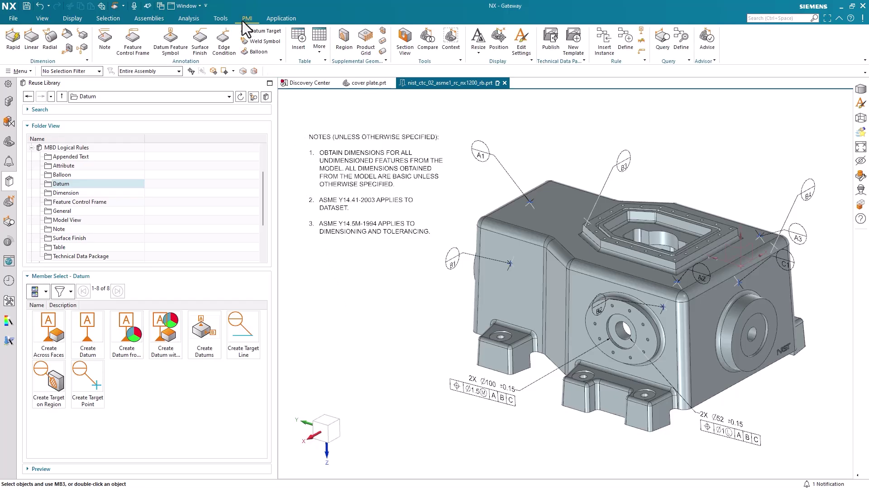
# Place a profile-of-a-surface feature control frame with its leader on the right vertical face
pyautogui.click(120, 54)
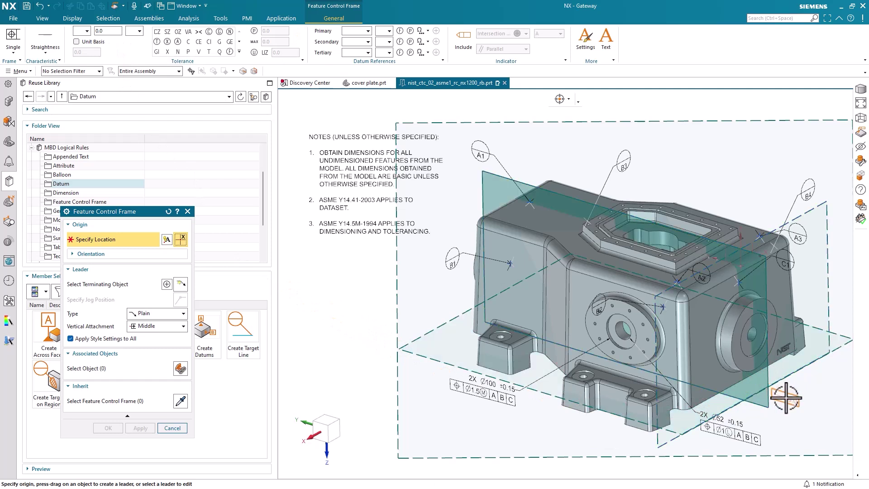
pyautogui.click(787, 397)
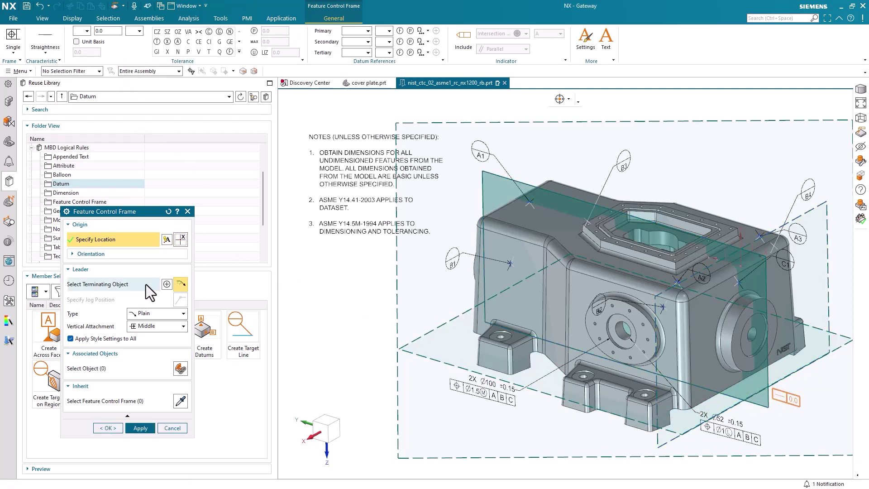
pyautogui.click(709, 375)
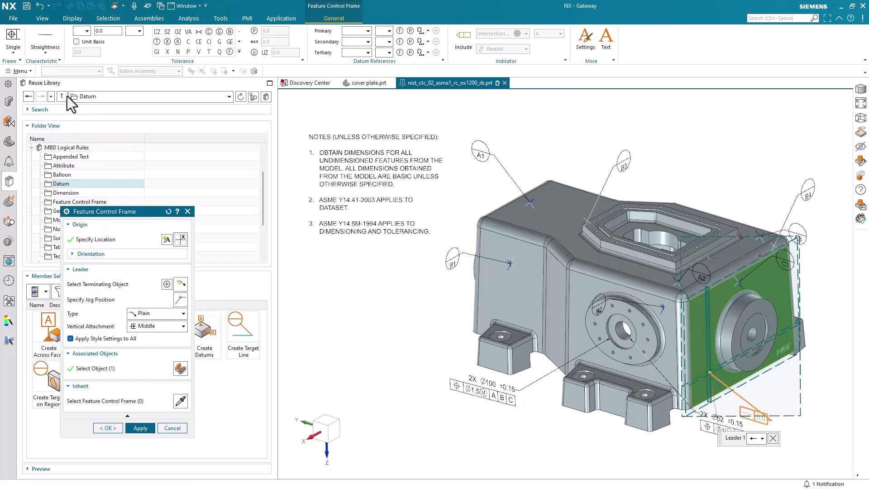
pyautogui.click(45, 54)
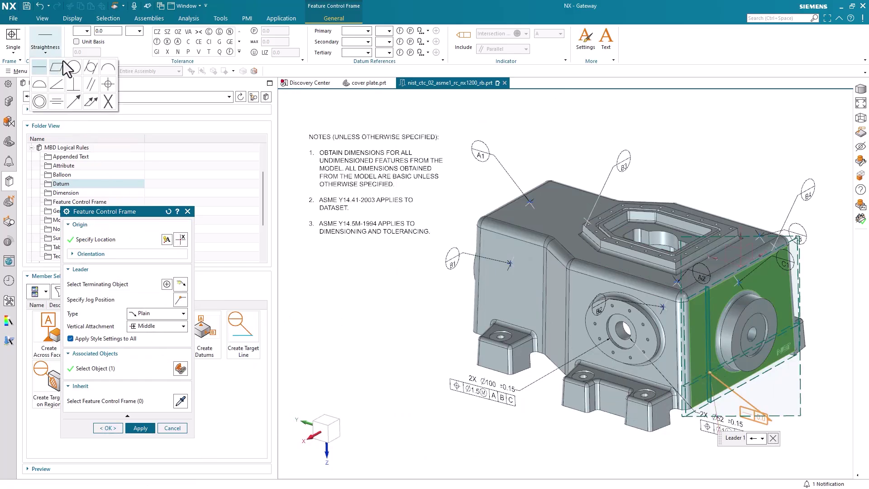
pyautogui.click(40, 84)
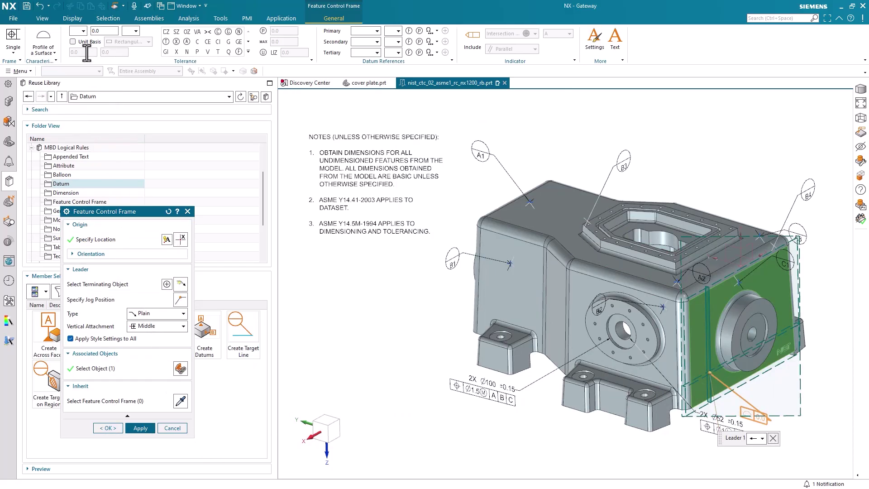
# Set the frame's tolerance to 0.25 with datum references A, B and C
pyautogui.click(104, 31)
pyautogui.write('0.25')
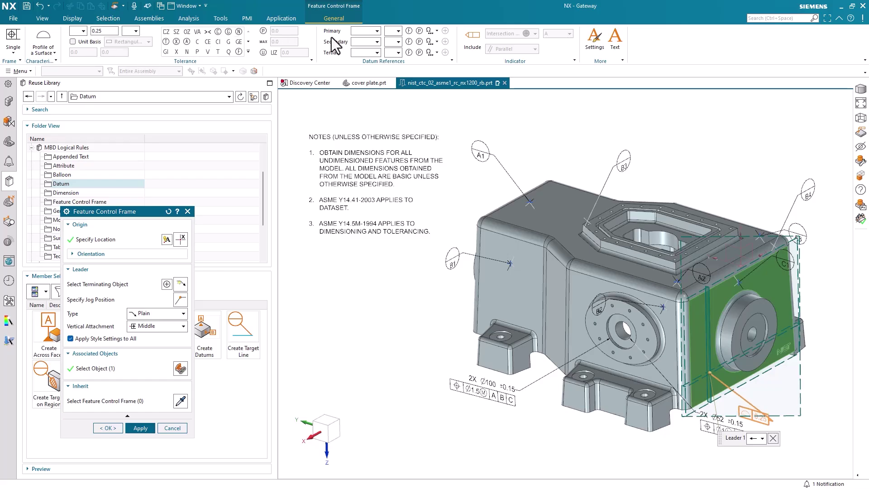
pyautogui.click(362, 31)
pyautogui.write('A')
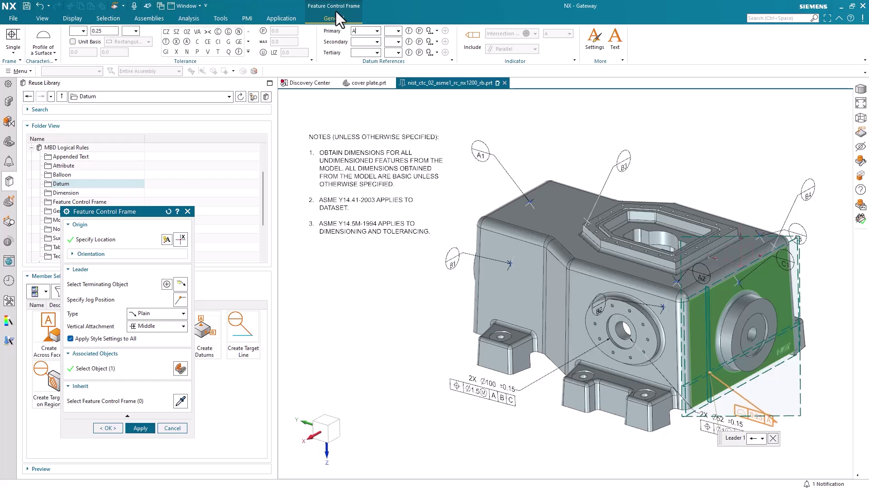
pyautogui.click(362, 42)
pyautogui.write('B')
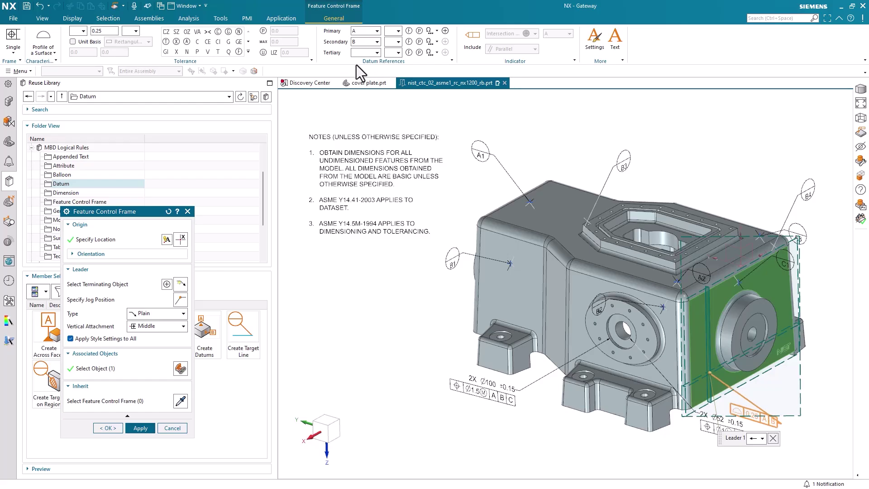
pyautogui.click(357, 53)
pyautogui.write('C')
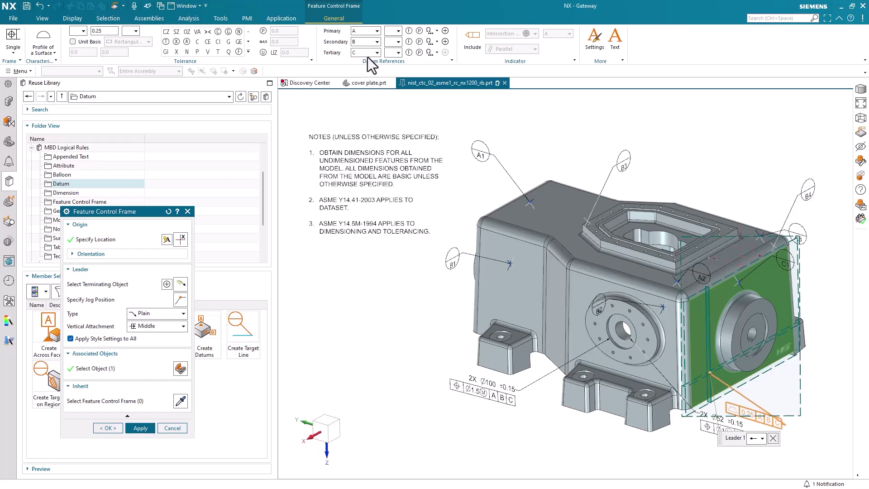
pyautogui.click(112, 429)
pyautogui.scroll(5, 779, 421)
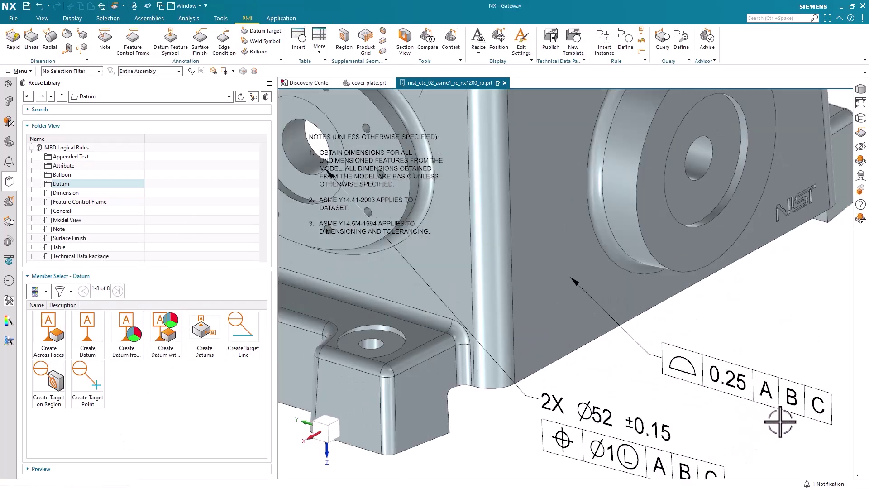
pyautogui.scroll(-5, 779, 421)
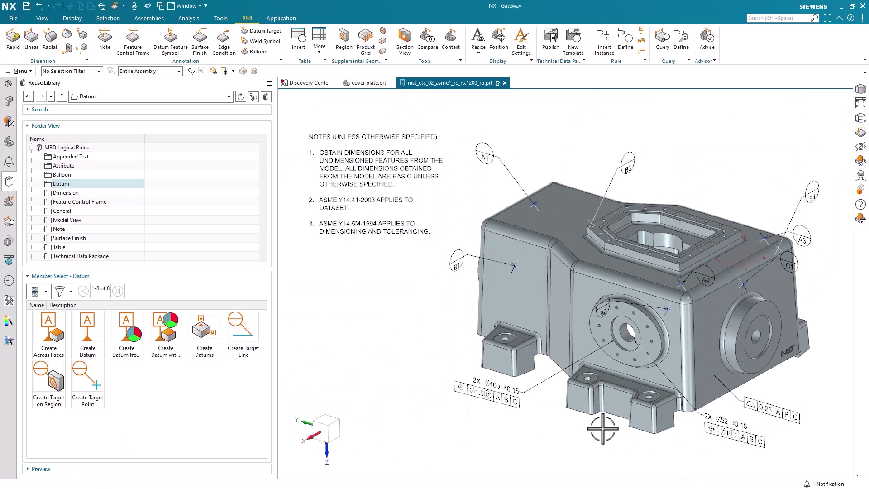
pyautogui.rightClick(339, 206)
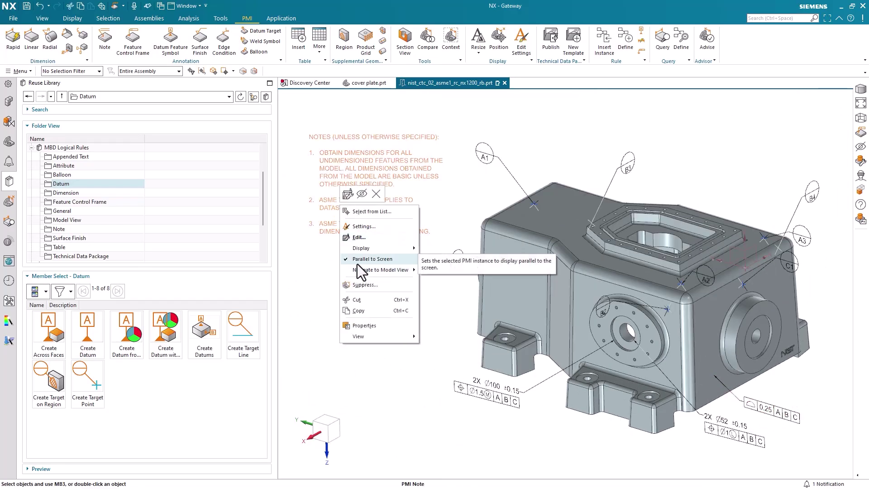
pyautogui.click(325, 283)
pyautogui.moveTo(418, 324); pyautogui.dragTo(418, 298, button='middle')
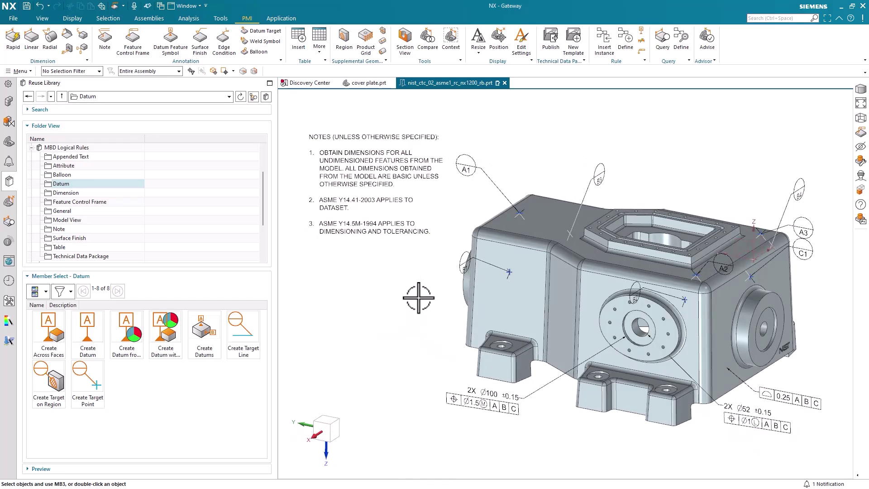
# In the general notes' settings, turn off Lock Size and Position and Display Parallel to Screen
pyautogui.rightClick(375, 202)
pyautogui.click(384, 230)
pyautogui.scroll(-2, 394, 300)
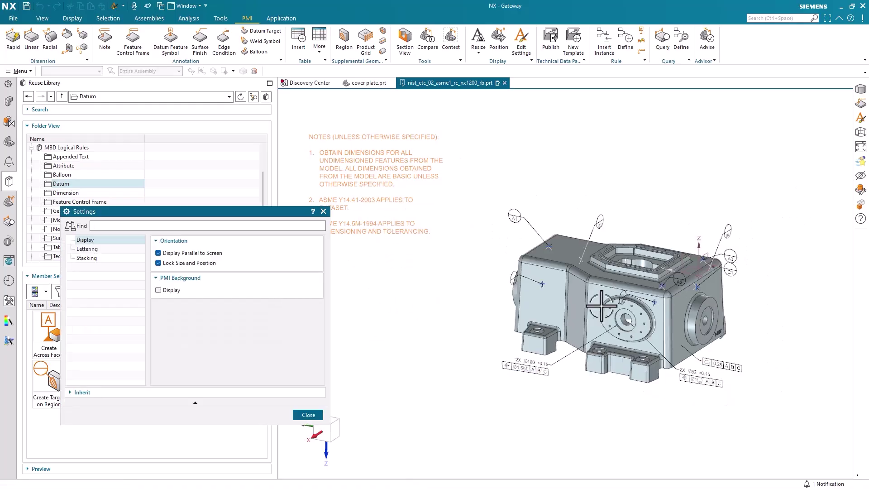
pyautogui.scroll(3, 388, 306)
pyautogui.scroll(-1, 439, 321)
pyautogui.moveTo(438, 320)
pyautogui.mouseDown(button='middle')
pyautogui.moveTo(407, 311)
pyautogui.moveTo(443, 310)
pyautogui.mouseUp(button='middle')
pyautogui.click(167, 263)
pyautogui.click(158, 253)
# Turn Display Parallel to Screen and Lock Size and Position back on for the notes
pyautogui.scroll(-2, 463, 334)
pyautogui.moveTo(395, 301); pyautogui.dragTo(365, 283, button='middle')
pyautogui.click(195, 253)
pyautogui.click(192, 263)
pyautogui.click(319, 412)
# Move the notes block lower right and confirm it stays fixed while orbiting
pyautogui.moveTo(359, 349); pyautogui.dragTo(345, 337, button='middle')
pyautogui.moveTo(341, 171); pyautogui.dragTo(386, 188)
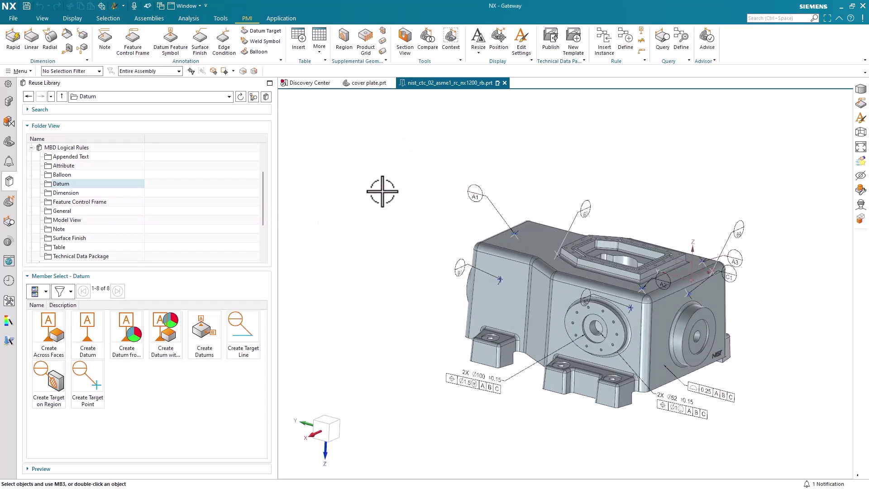
pyautogui.moveTo(379, 364); pyautogui.dragTo(373, 358, button='middle')
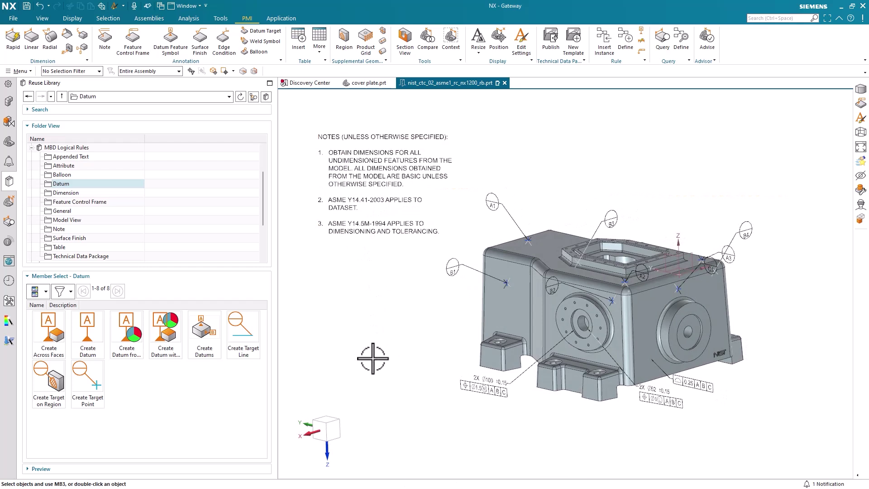